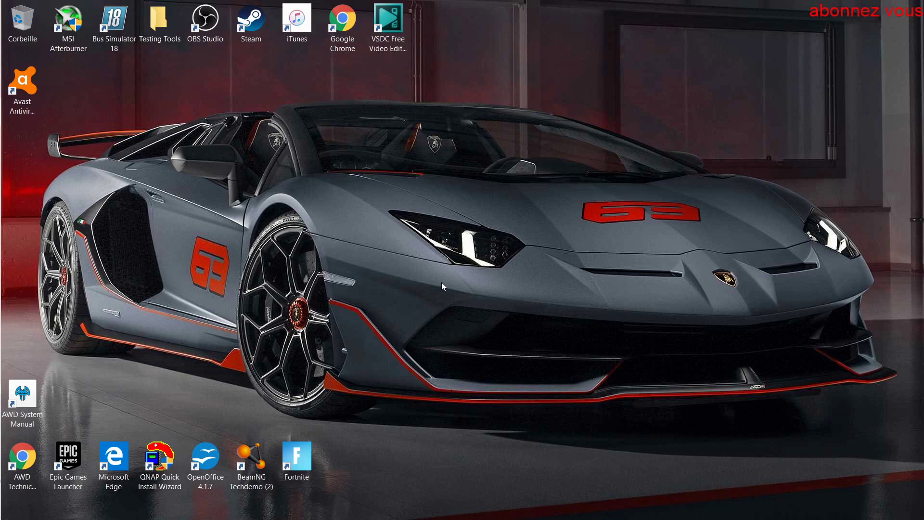
double_click(394, 33)
drag(391, 12, 664, 199)
drag(177, 158, 428, 240)
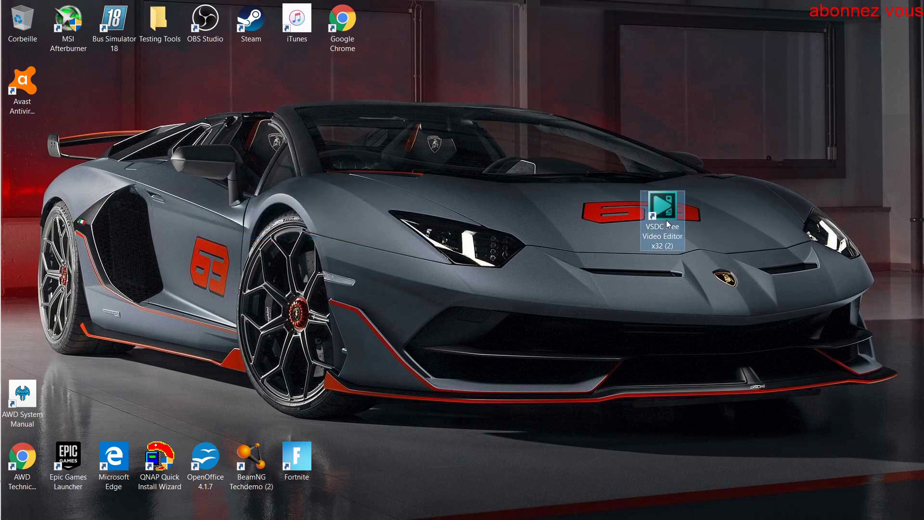
drag(666, 216, 392, 41)
click(432, 202)
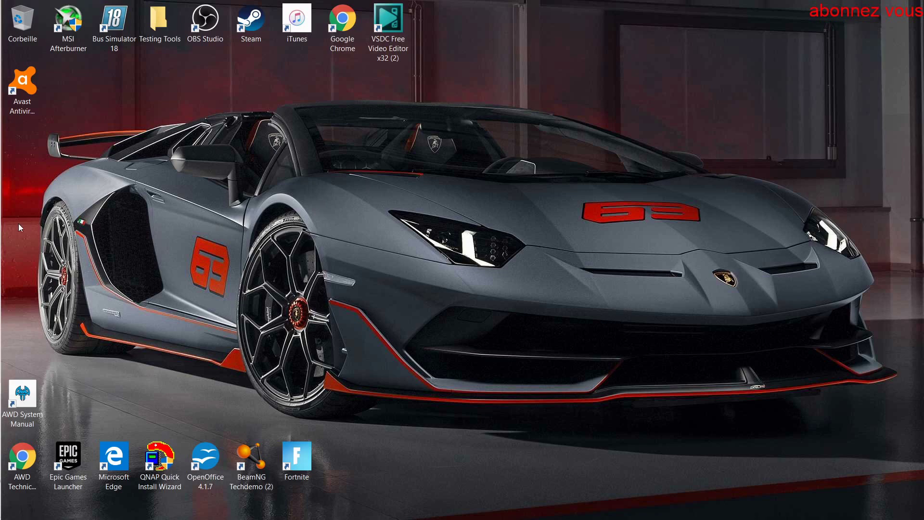
Open Google Chrome in a maximized window and load the bookmarked Microsoft "Télécharger Windows 10" page
mouse_move(3, 221)
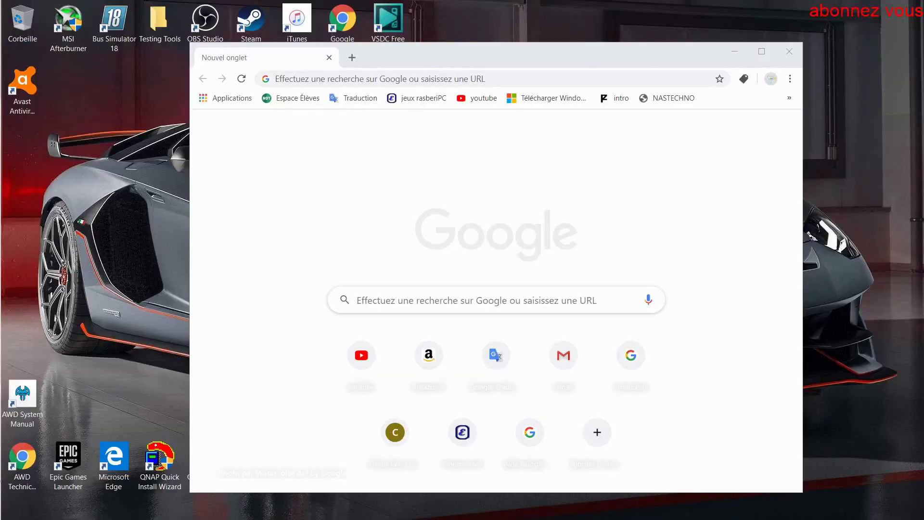
drag(624, 54, 634, 1)
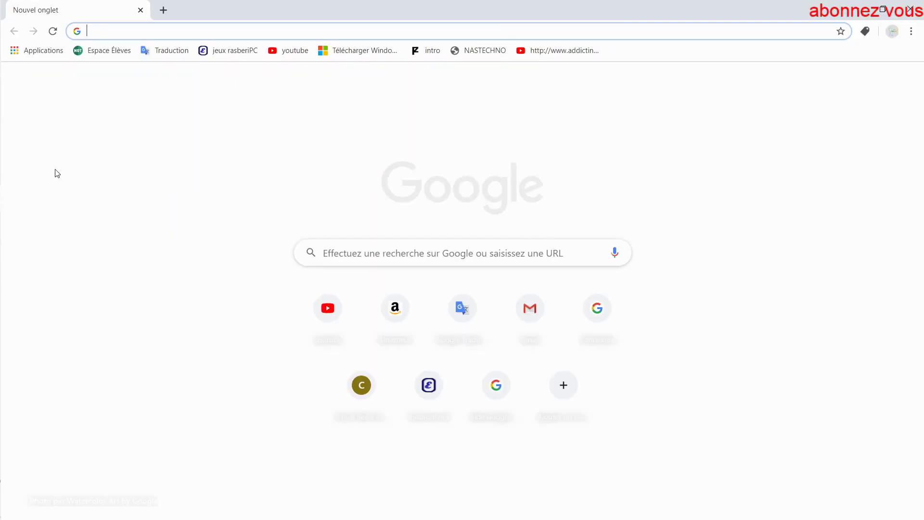
text($)
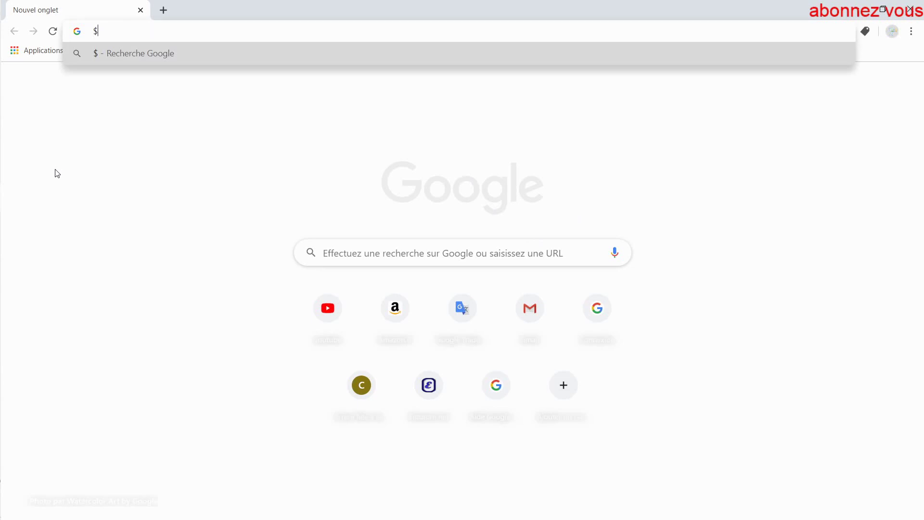
key(BackSpace)
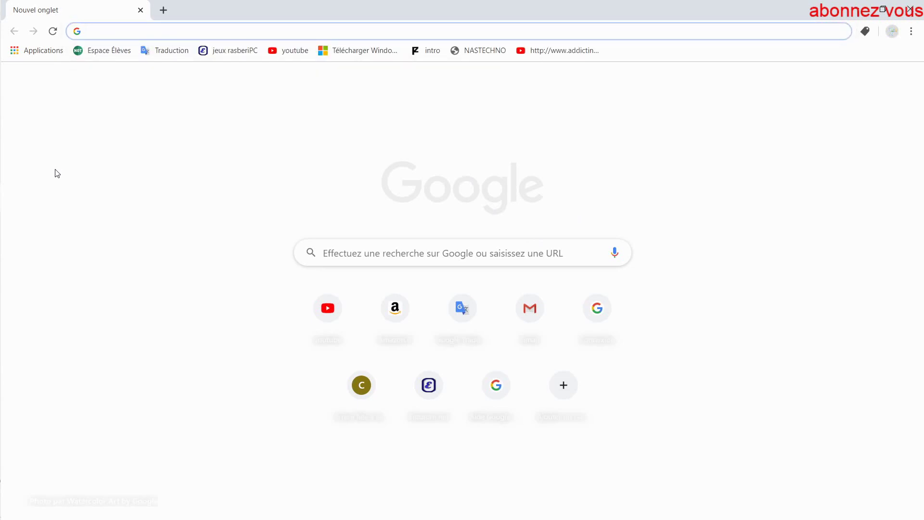
click(362, 57)
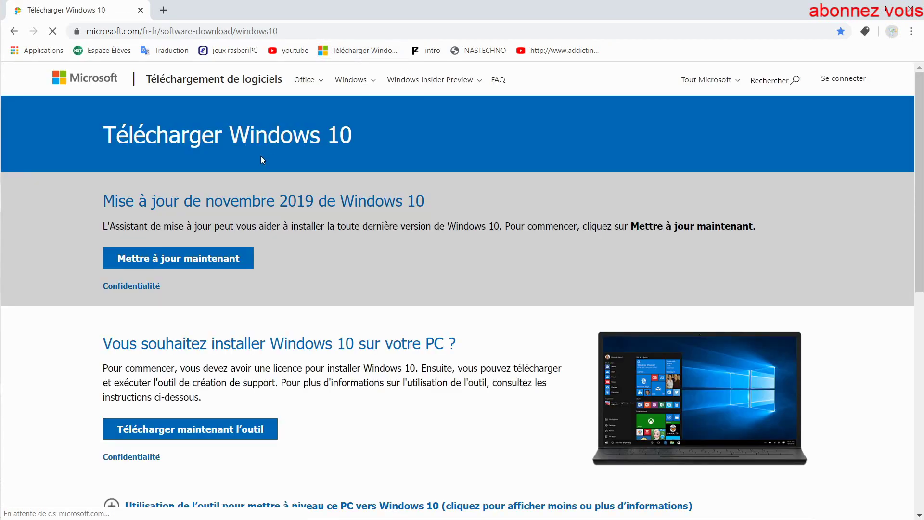
Download the Windows 10 media creation tool from the section on installing Windows 10 on your PC
scroll(287, 340, down, 1)
scroll(287, 339, down, 1)
scroll(305, 275, up, 2)
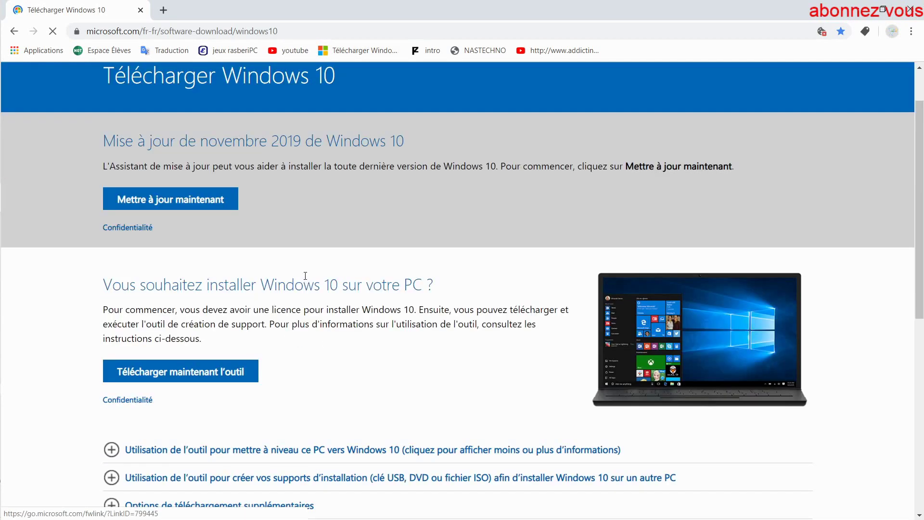
scroll(289, 329, down, 2)
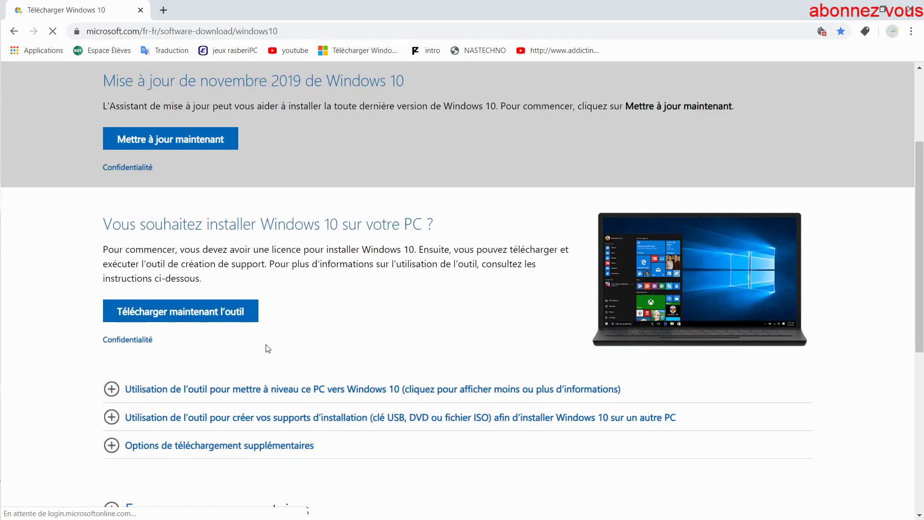
scroll(466, 361, up, 3)
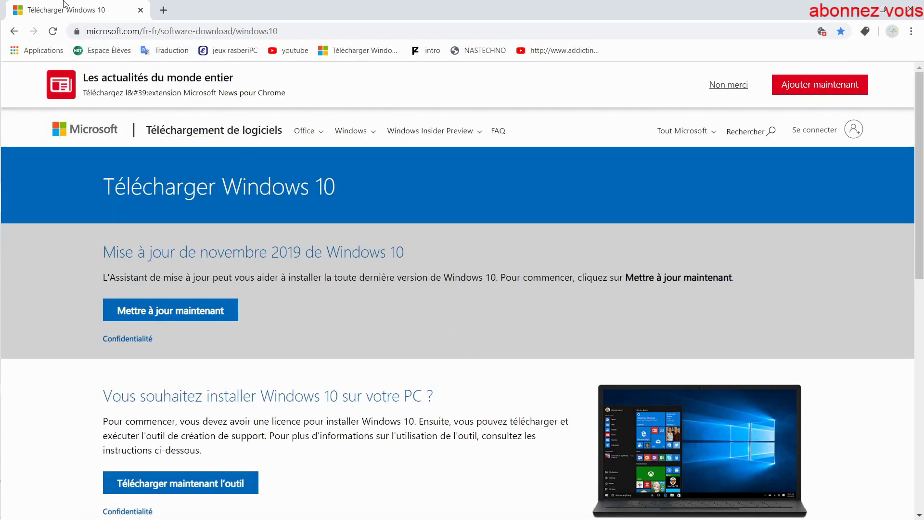
scroll(177, 381, down, 1)
scroll(177, 381, down, 1)
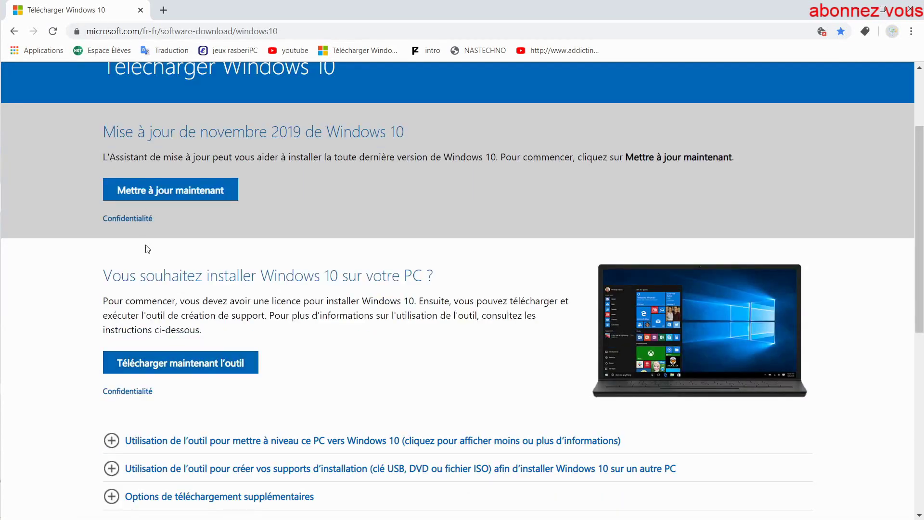
click(198, 366)
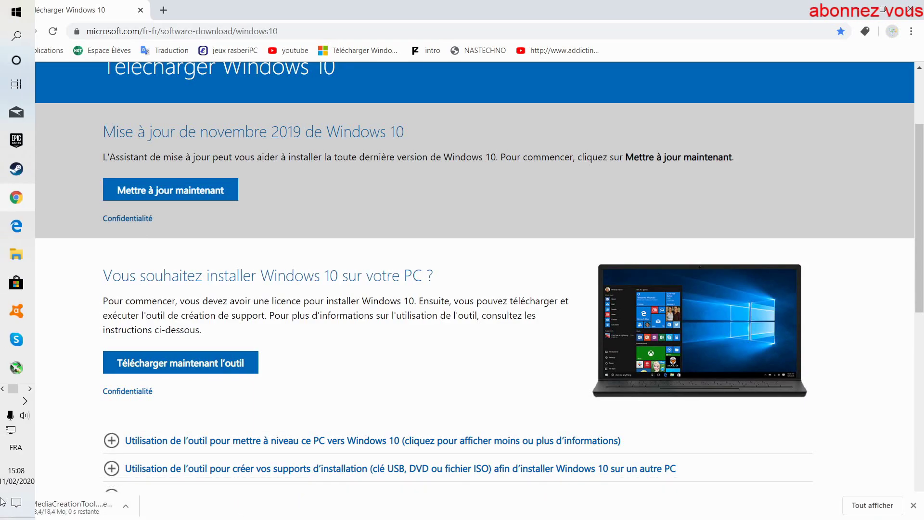
Show the downloaded MediaCreationTool1909 file in its Téléchargements folder and close the browser
click(128, 513)
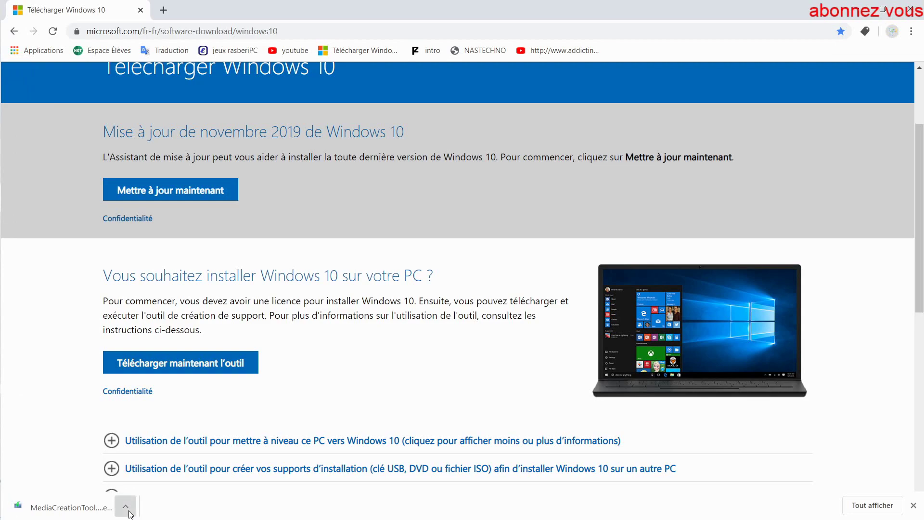
click(193, 464)
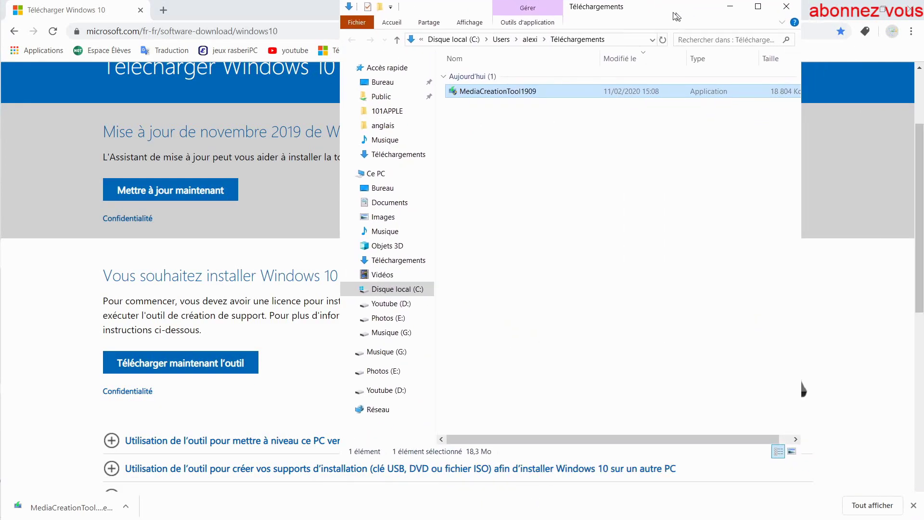
click(915, 6)
drag(623, 12, 637, 37)
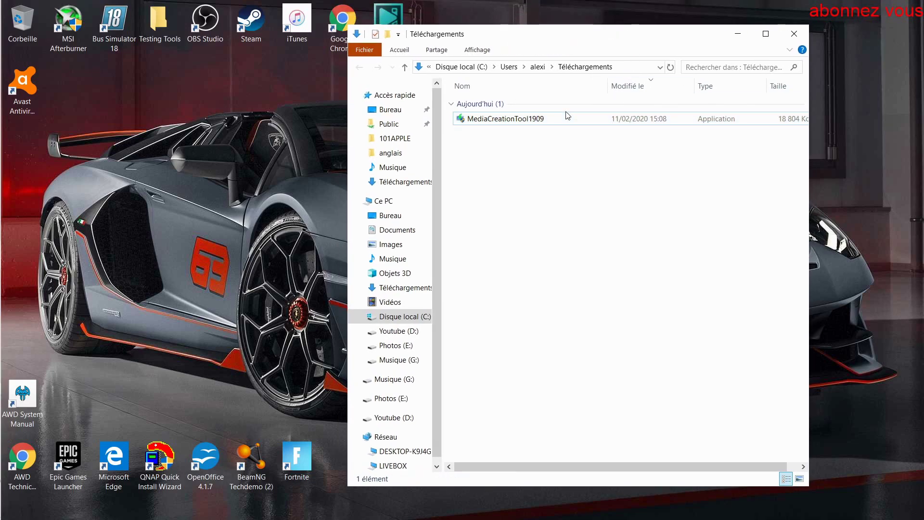
click(561, 174)
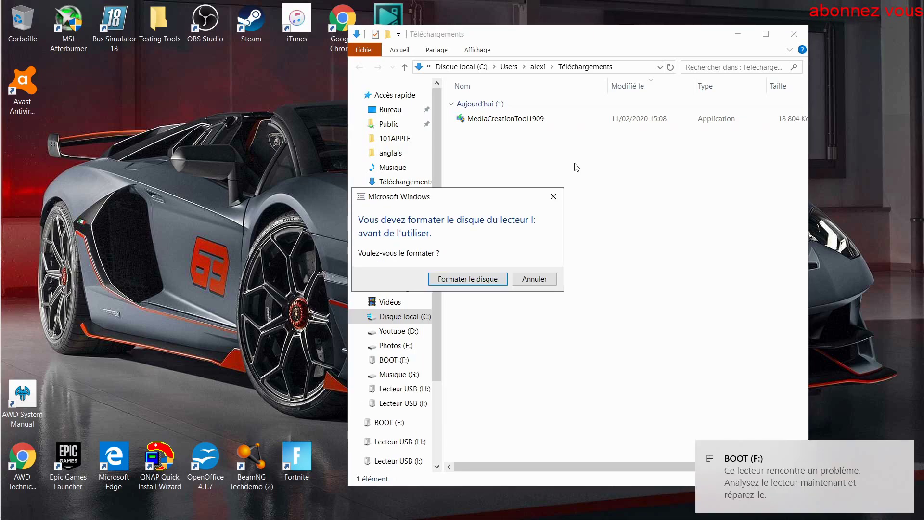
Dismiss the format request for drive I: and quick-format the USB drive H: as FAT32 with 4096-byte allocation units
click(553, 198)
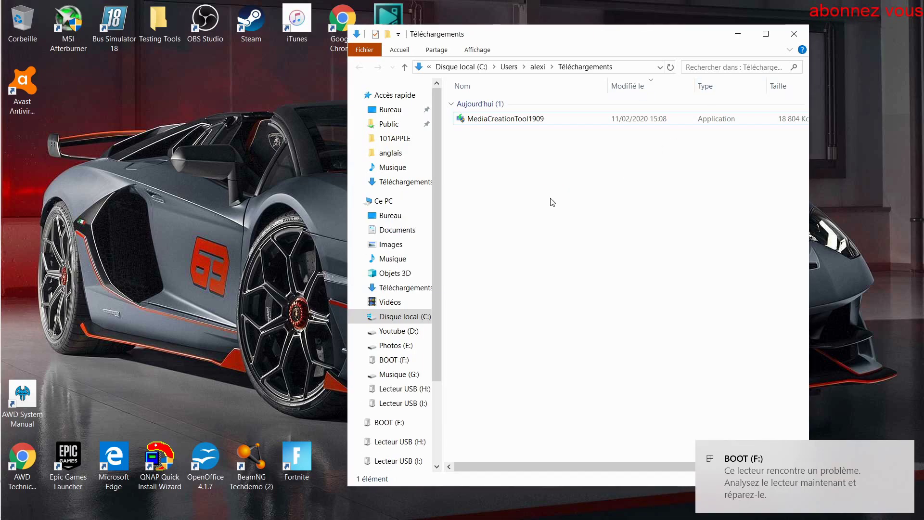
click(412, 388)
click(493, 278)
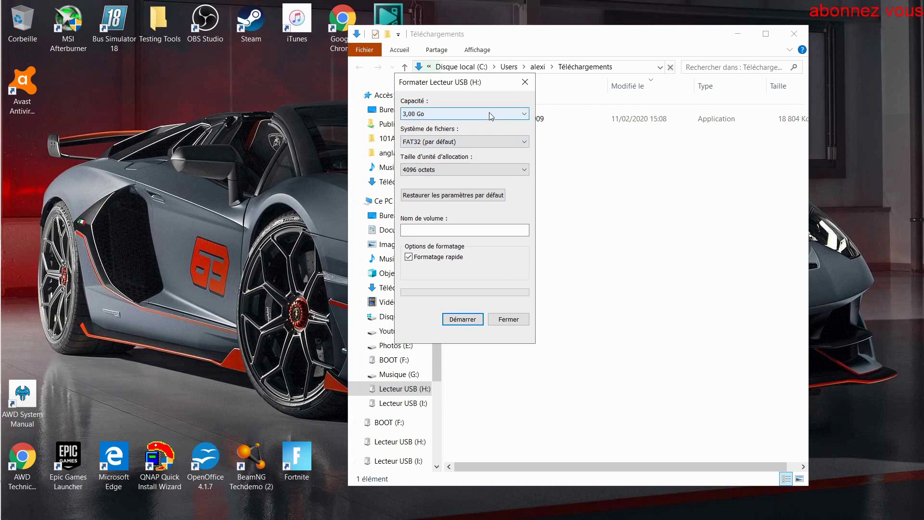
click(490, 116)
click(506, 99)
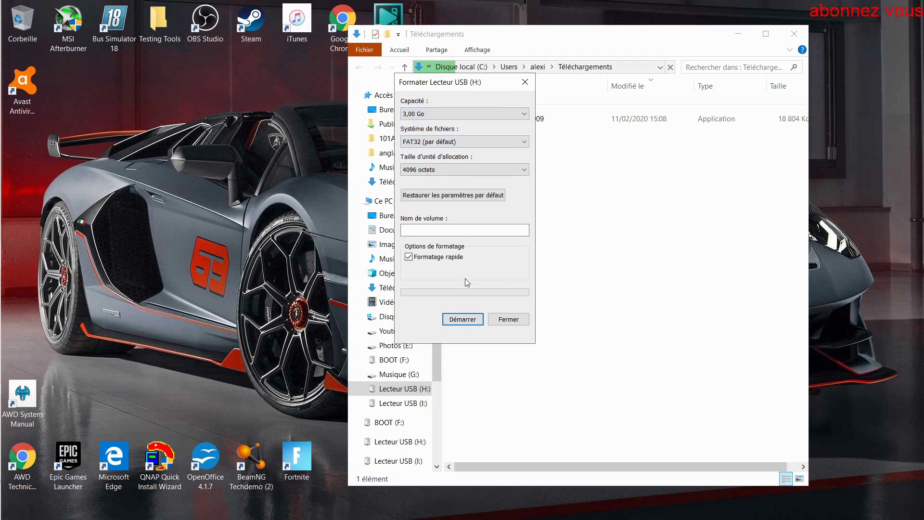
click(471, 318)
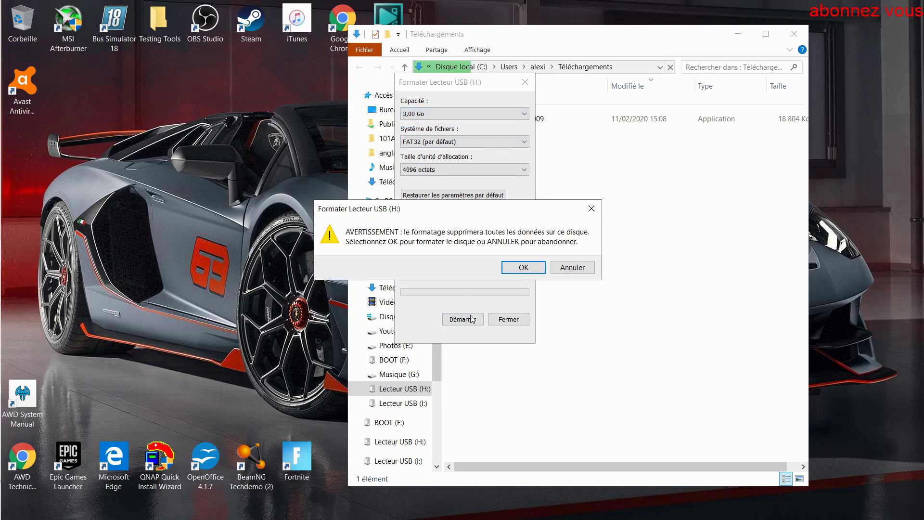
click(524, 270)
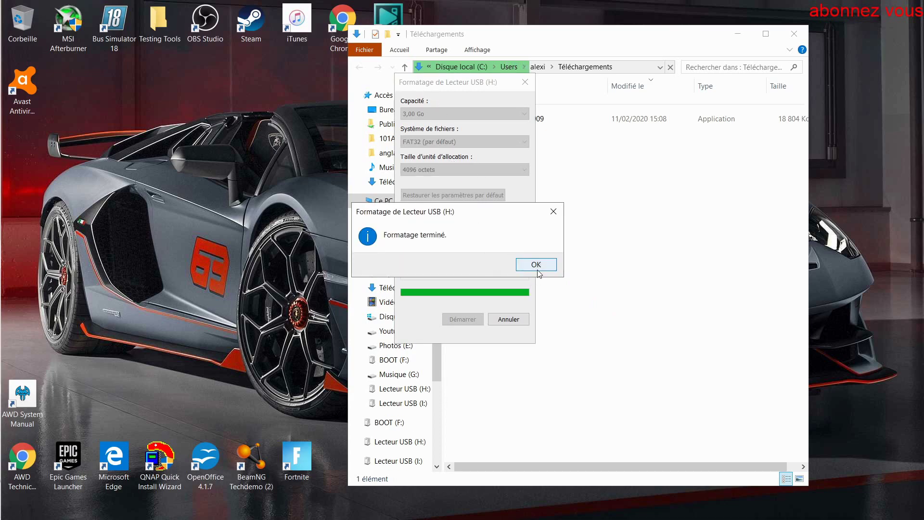
click(536, 265)
click(511, 321)
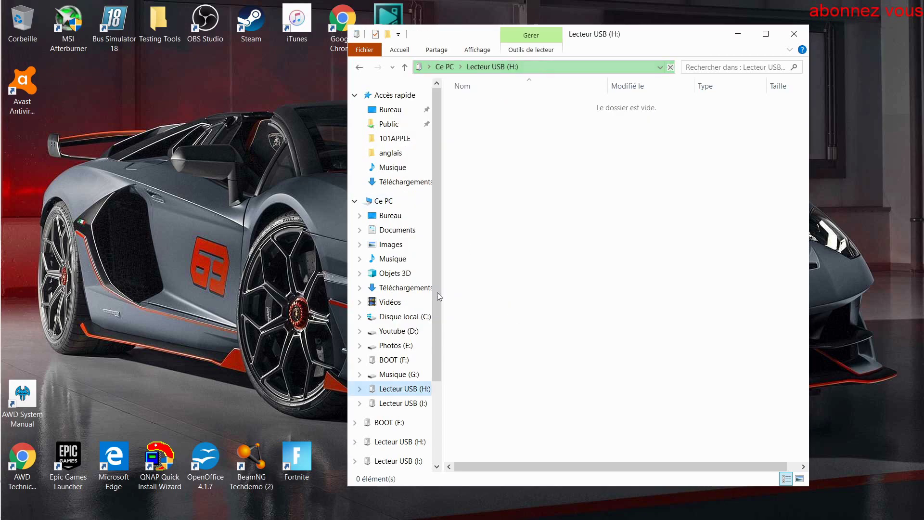
Move MediaCreationTool1909 from the Téléchargements folder to the USB drive H:
click(390, 288)
right_click(487, 118)
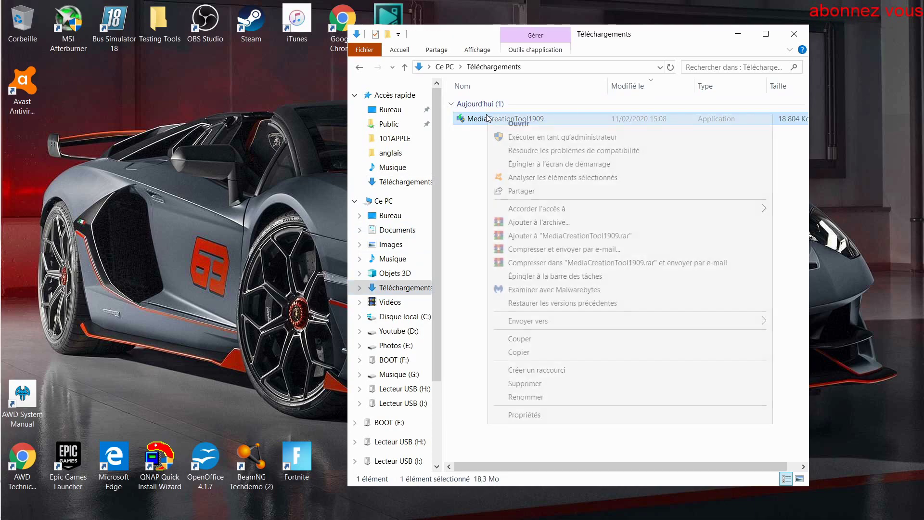
click(515, 339)
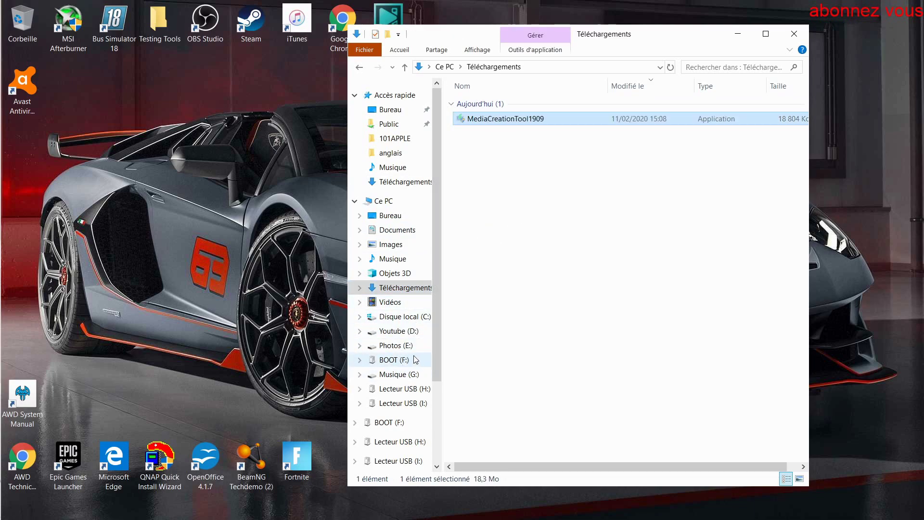
click(416, 390)
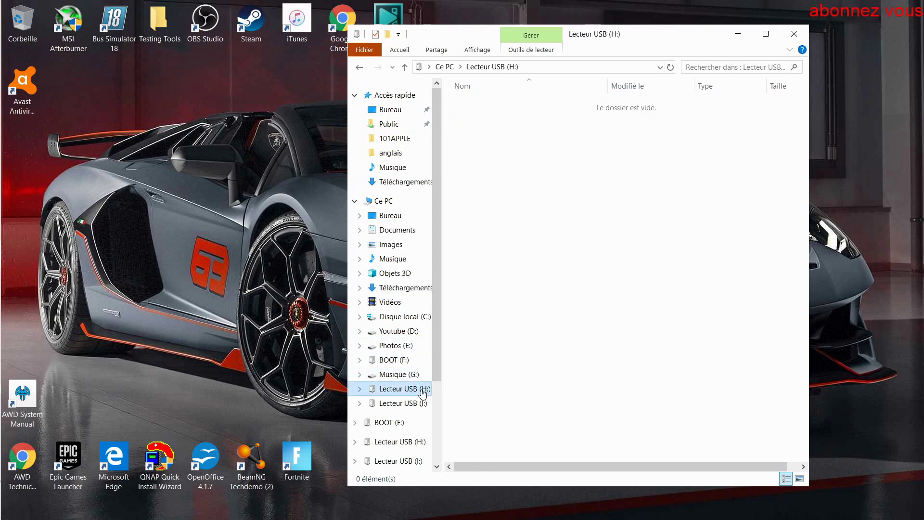
right_click(585, 181)
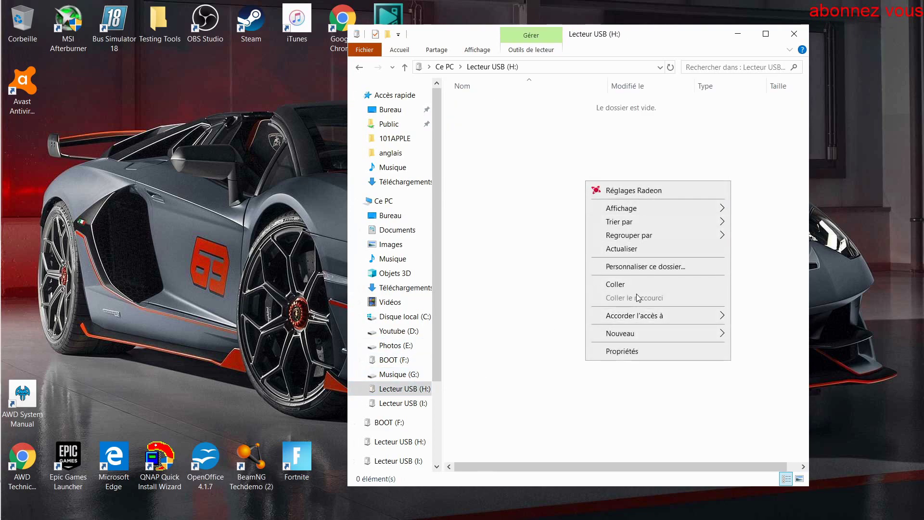
click(626, 284)
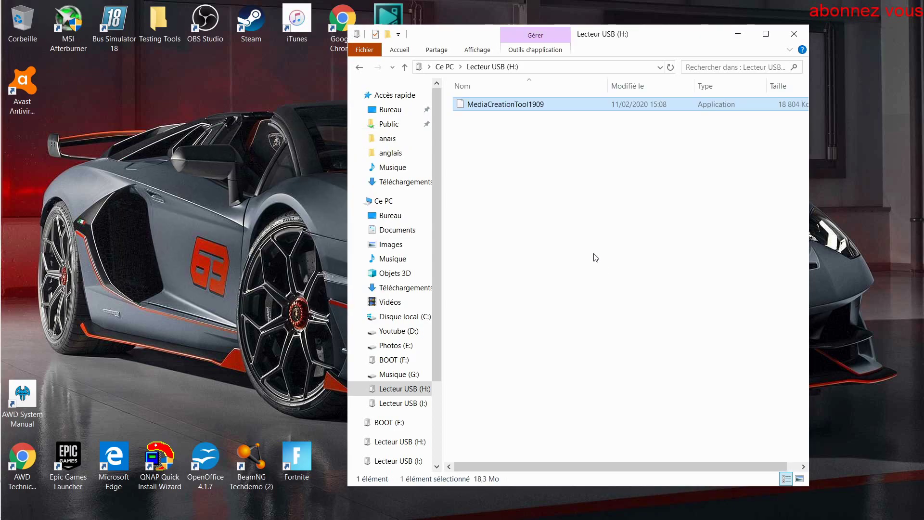
Deselect the moved file and minimize the open window to show the desktop
click(498, 166)
mouse_move(621, 35)
mouse_down()
mouse_move(623, 68)
mouse_move(613, 58)
mouse_move(622, 39)
mouse_up()
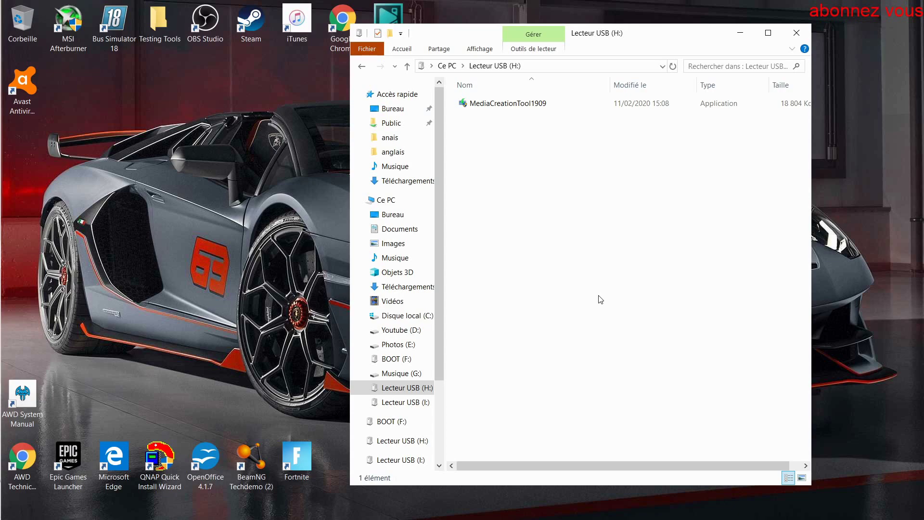
key(super+d)
drag(318, 162, 754, 254)
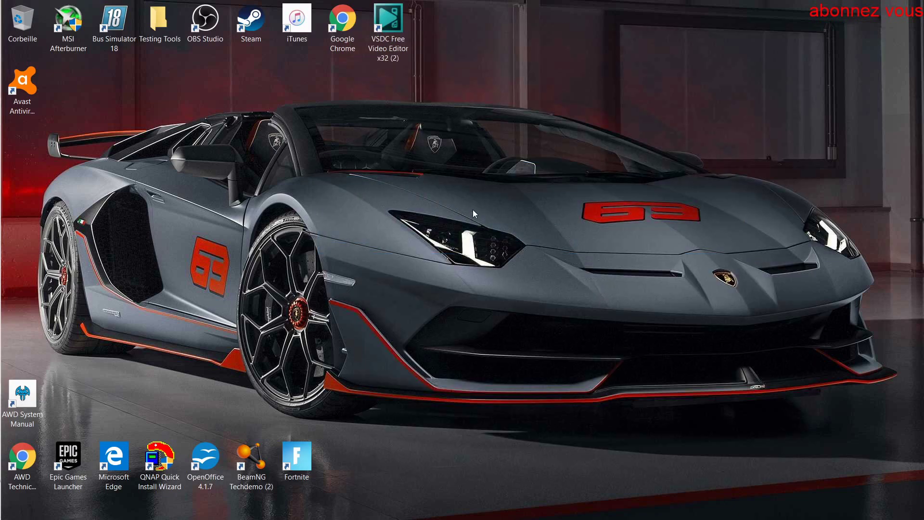